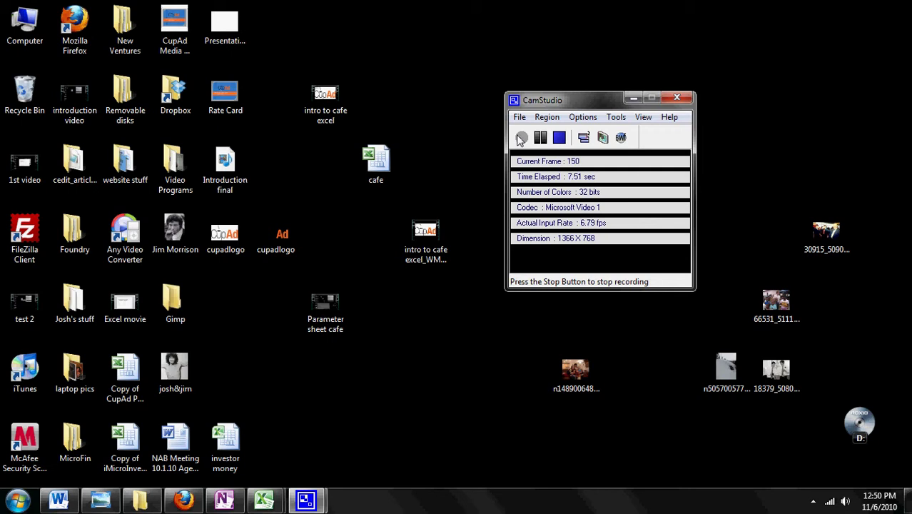
Bring the cafe workbook up full-screen in Excel from the taskbar previews
click(267, 502)
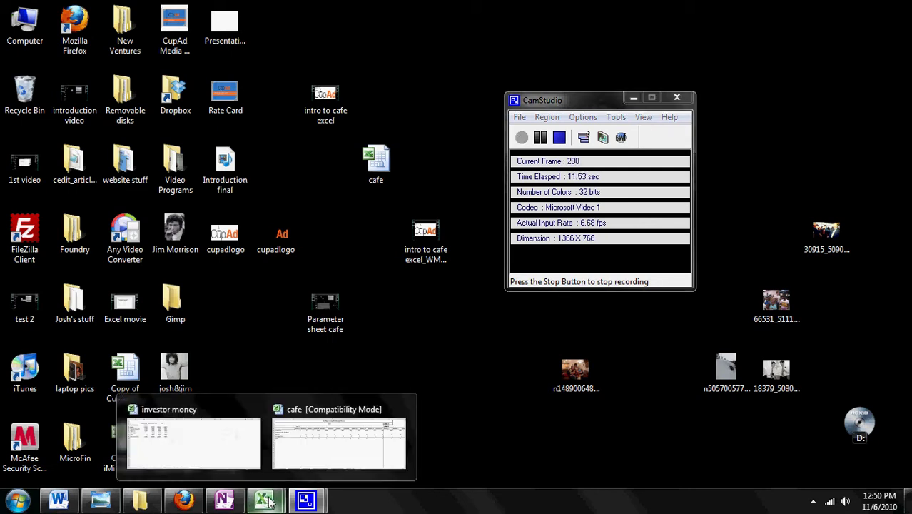
click(335, 433)
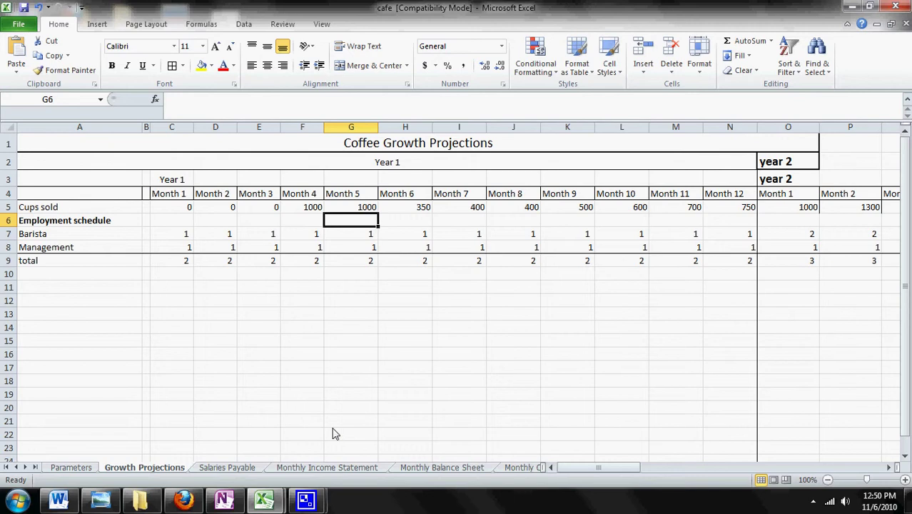
click(199, 208)
click(184, 209)
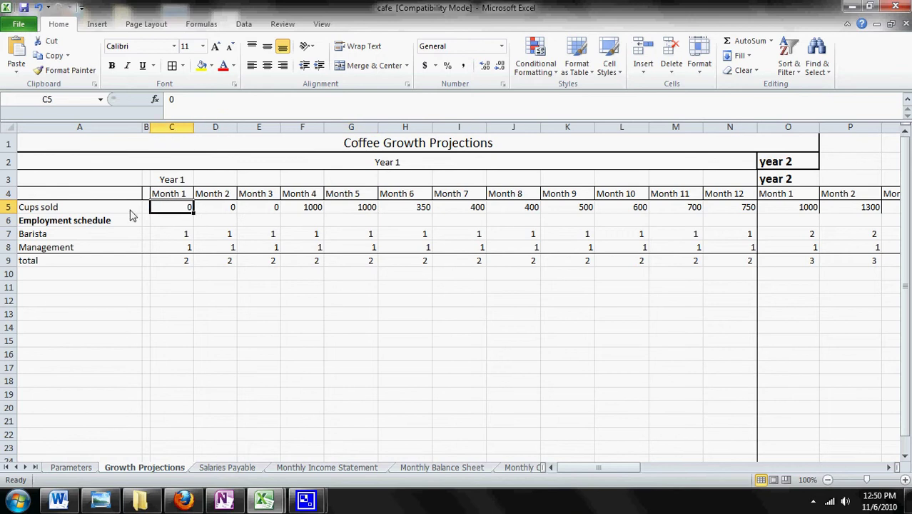
click(86, 209)
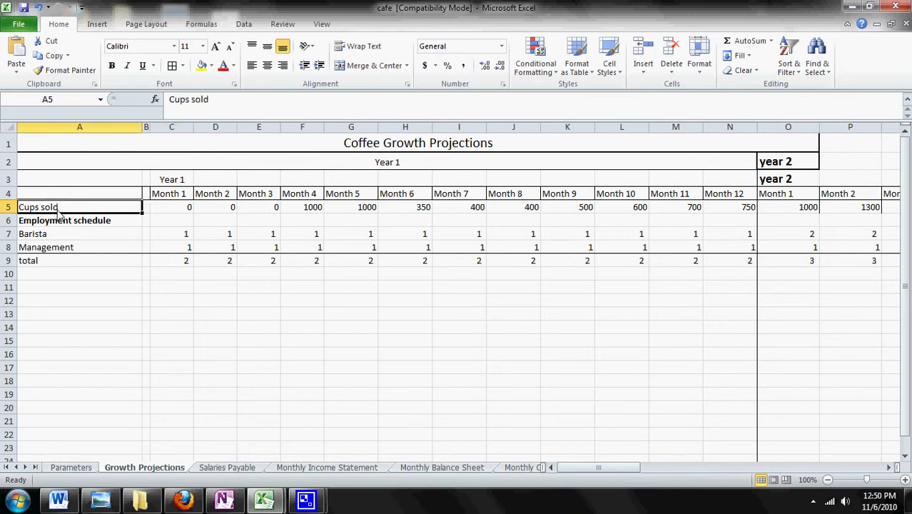
click(185, 210)
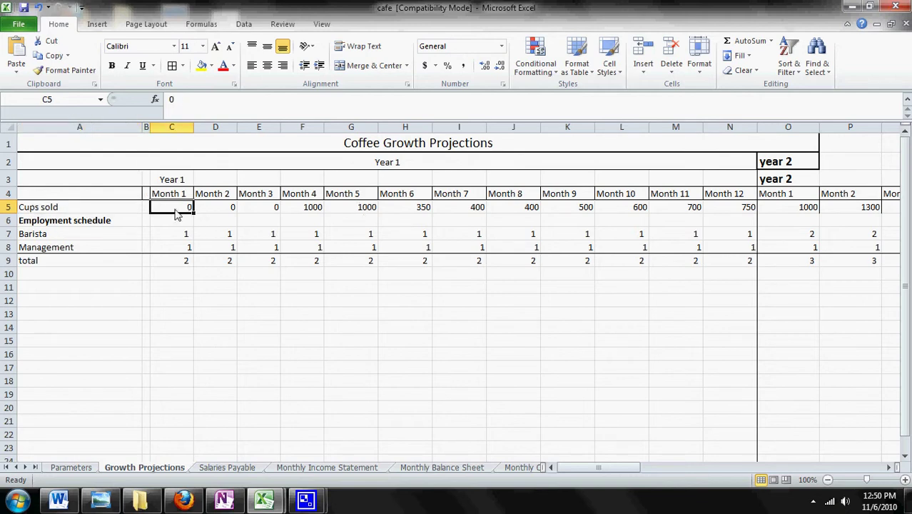
click(227, 208)
click(259, 213)
click(192, 211)
click(316, 214)
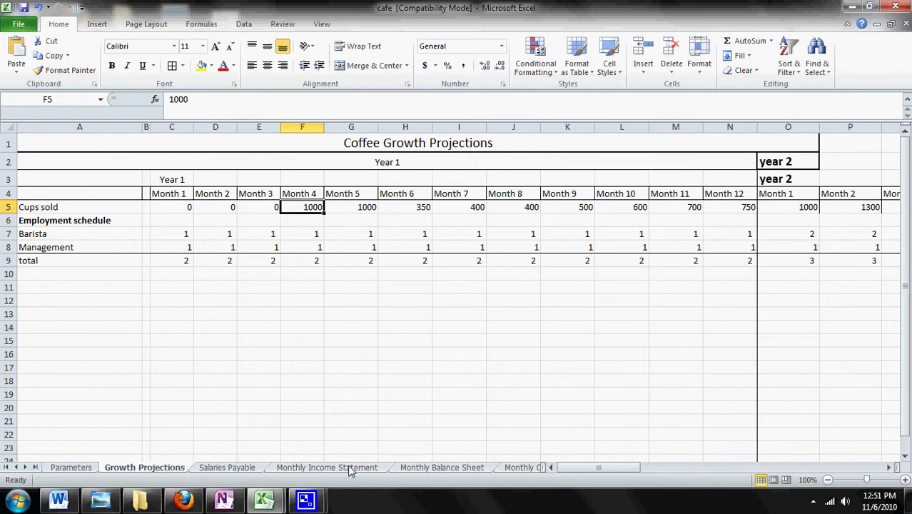
Check the Month 4 cup sales formula on the Monthly Income Statement, then return to Growth Projections
click(327, 467)
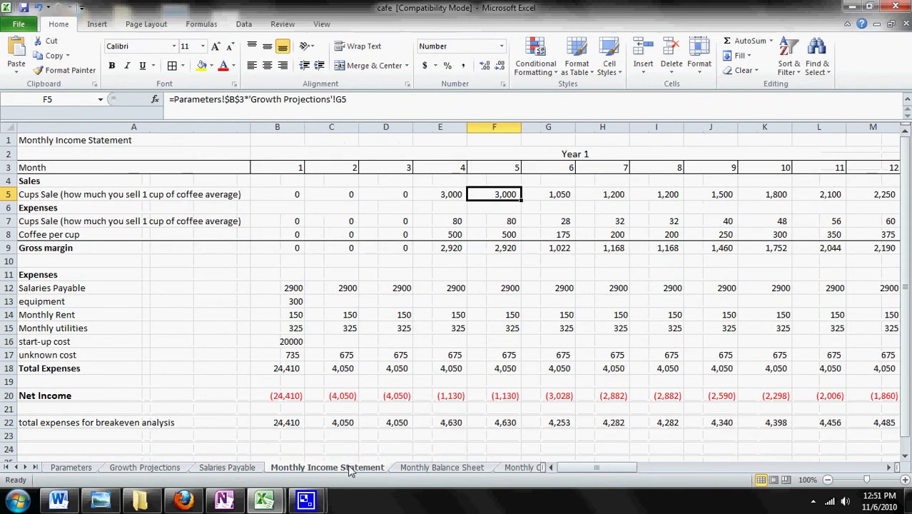
click(451, 200)
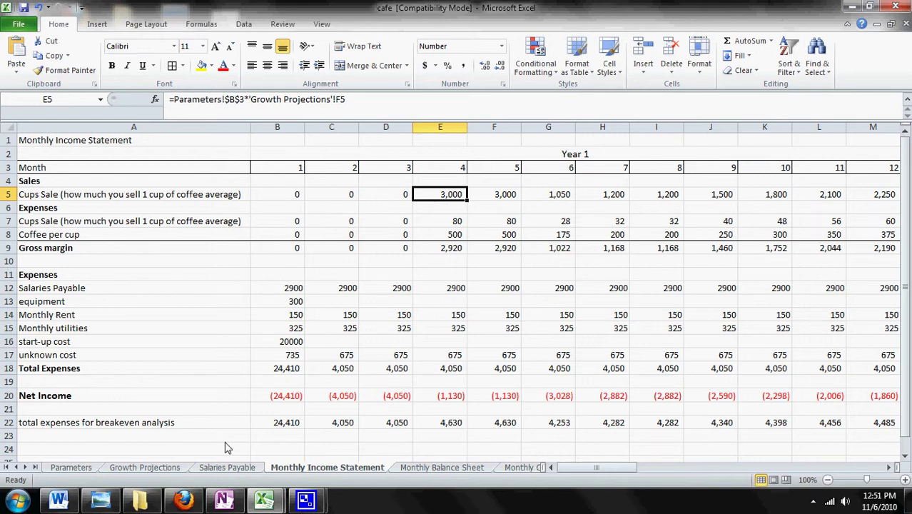
click(156, 472)
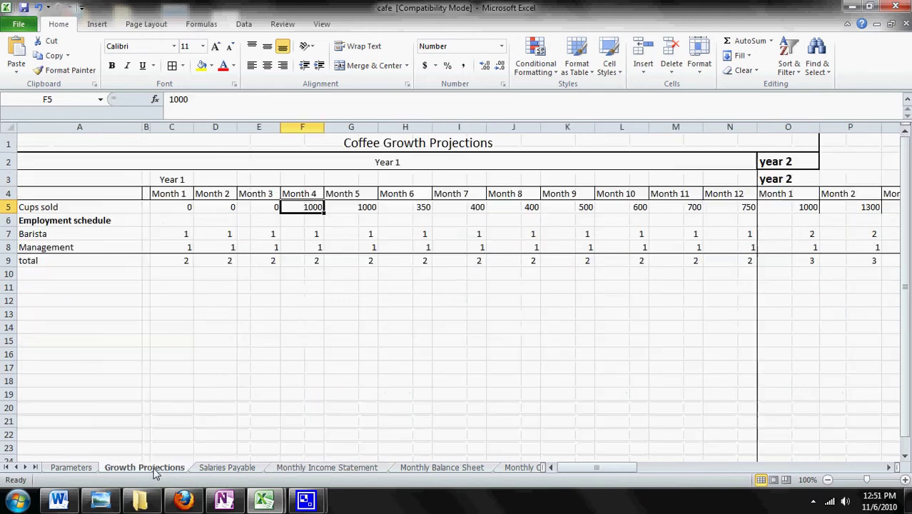
Enter cups sold of 2000, 300 and 500 for Months 1–3
click(168, 207)
text(2000)
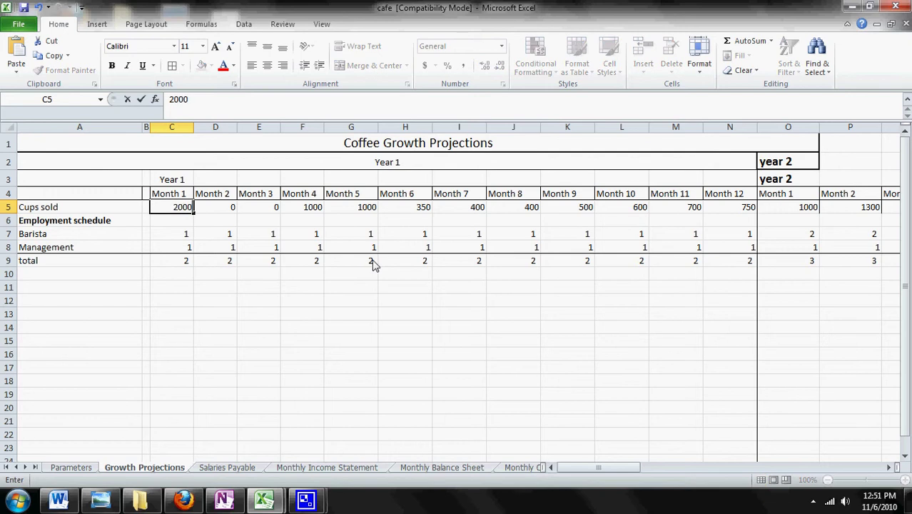
key(Tab)
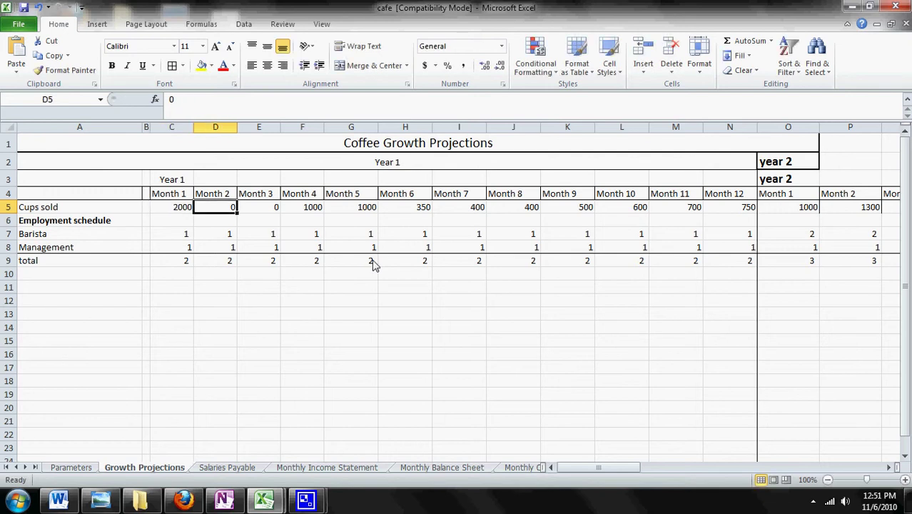
text(300)
key(Tab)
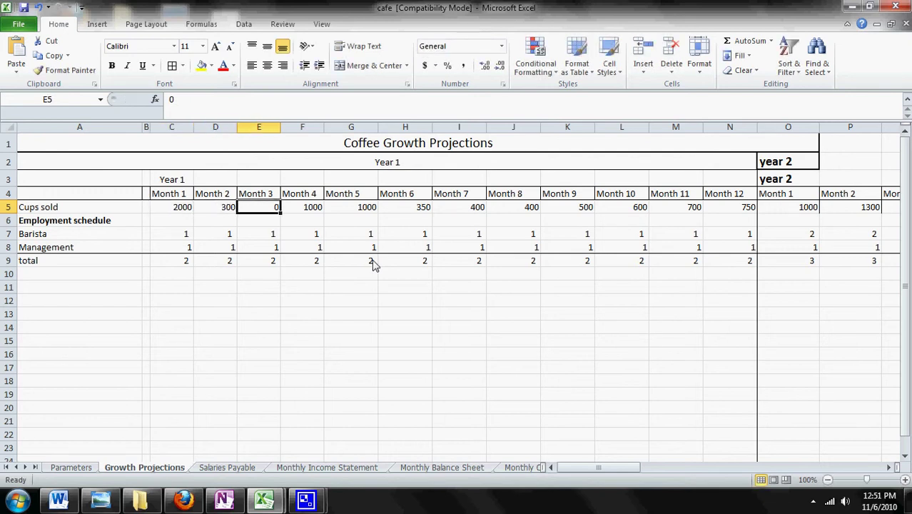
text(500)
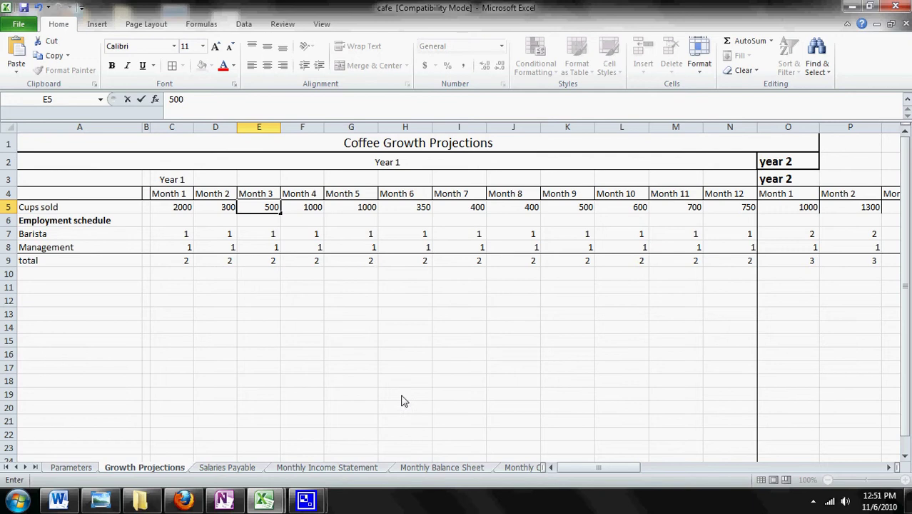
Verify the income statement's Months 1–3 cup sales (6,000, 900, 1,500), then return to Growth Projections
click(349, 469)
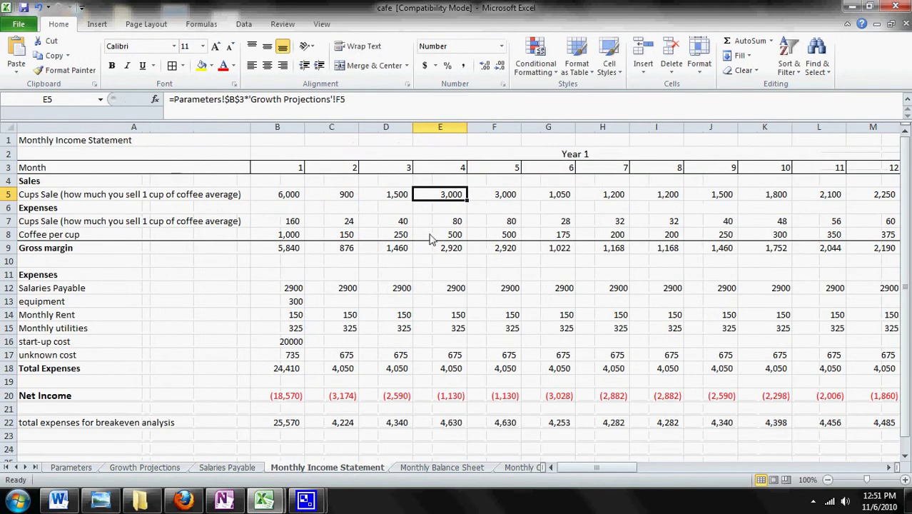
click(298, 202)
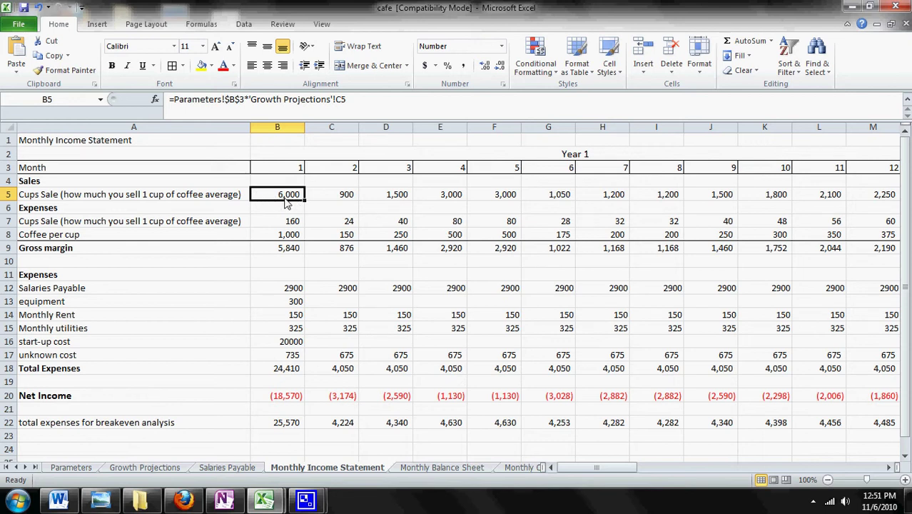
click(344, 202)
click(400, 202)
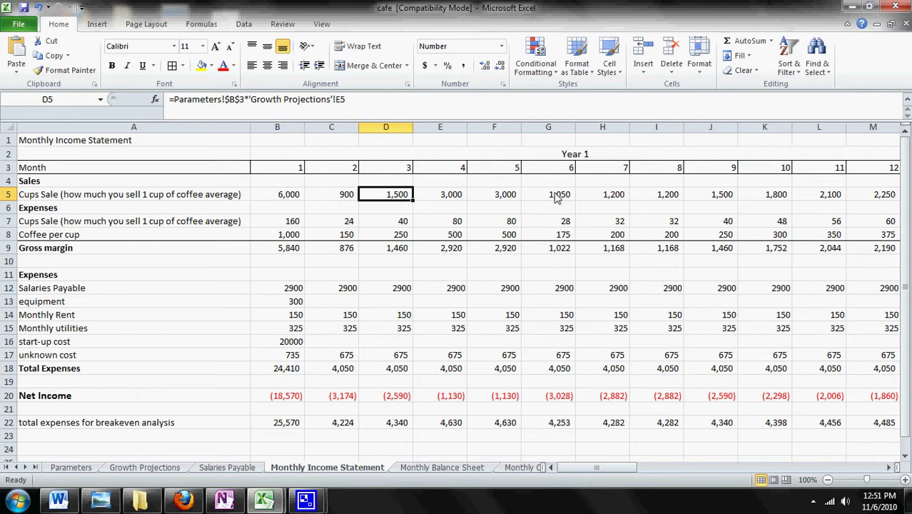
click(144, 468)
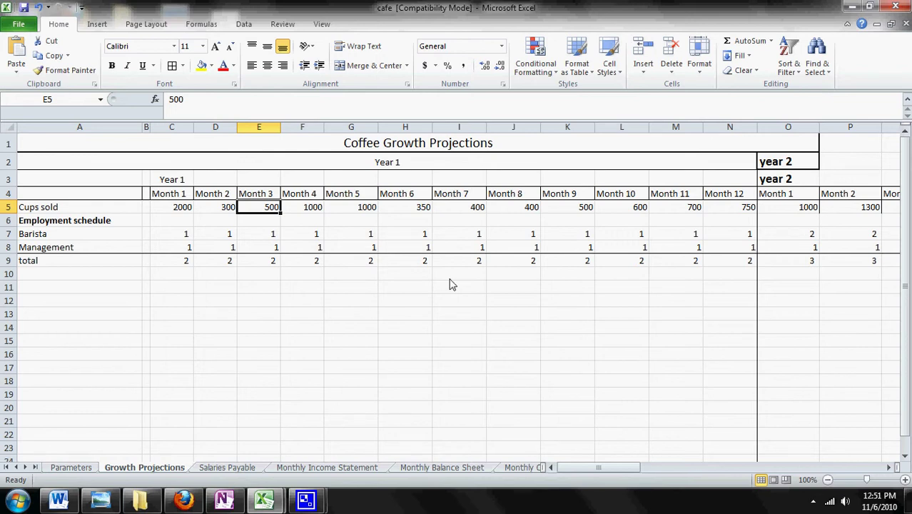
Review the Month 1 and 2 barista counts and the Salaries Payable sheet
click(208, 237)
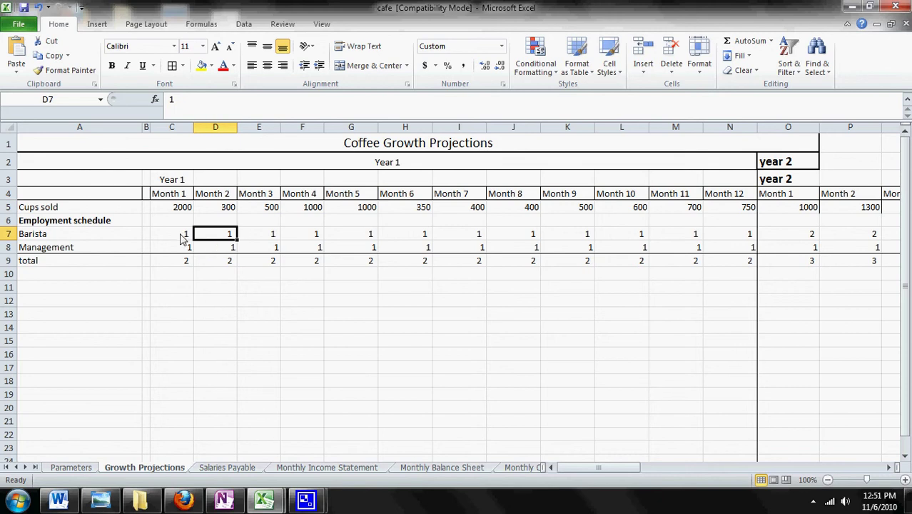
click(182, 238)
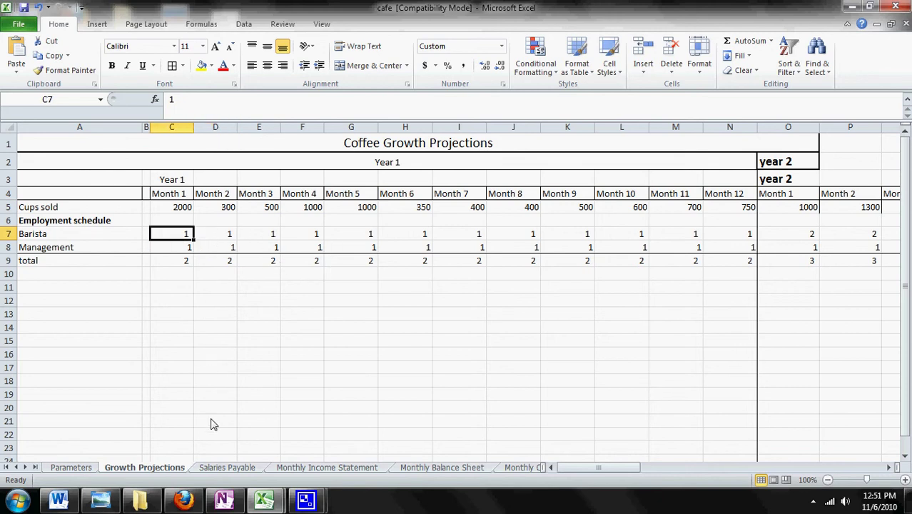
click(238, 468)
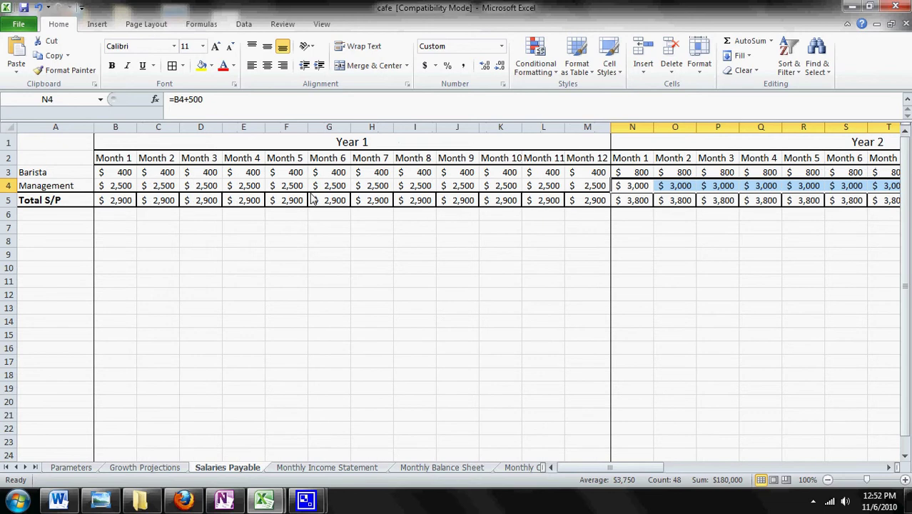
click(172, 471)
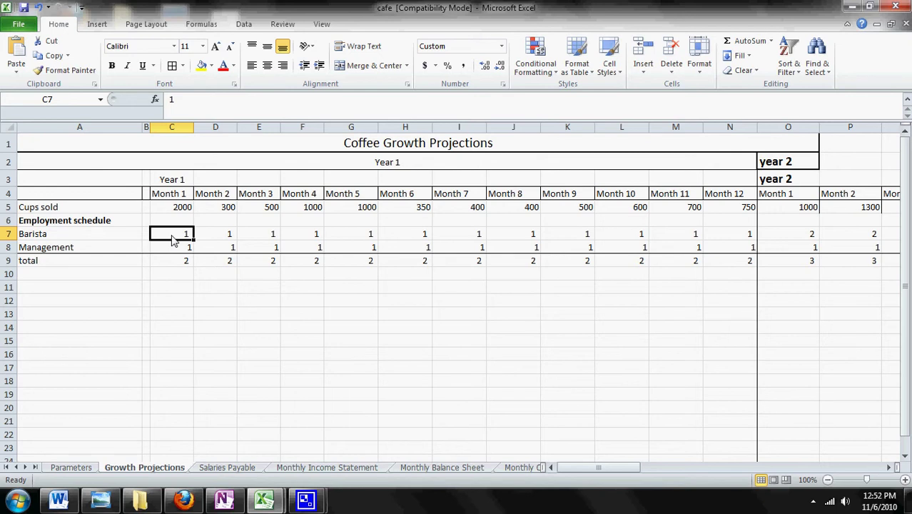
Set cups sold to 10000 for Months 1 and 2
click(187, 208)
text(100)
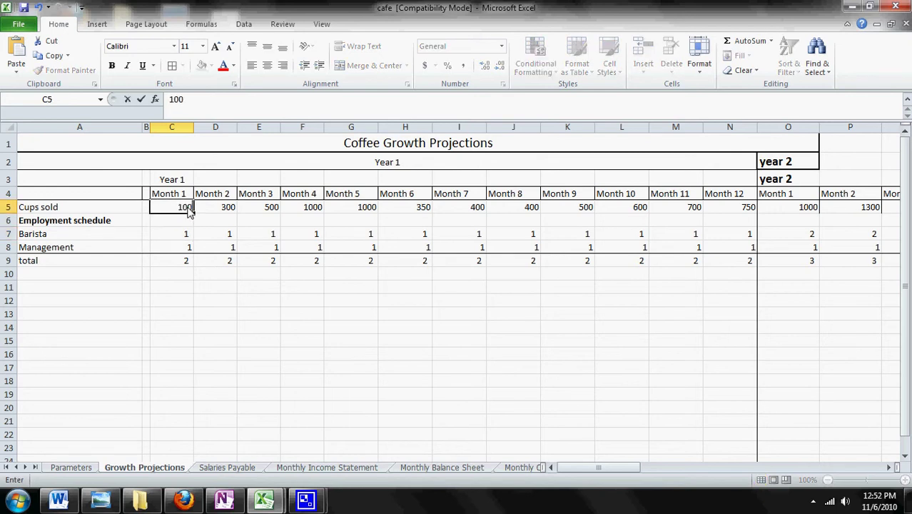
text(00)
key(Tab)
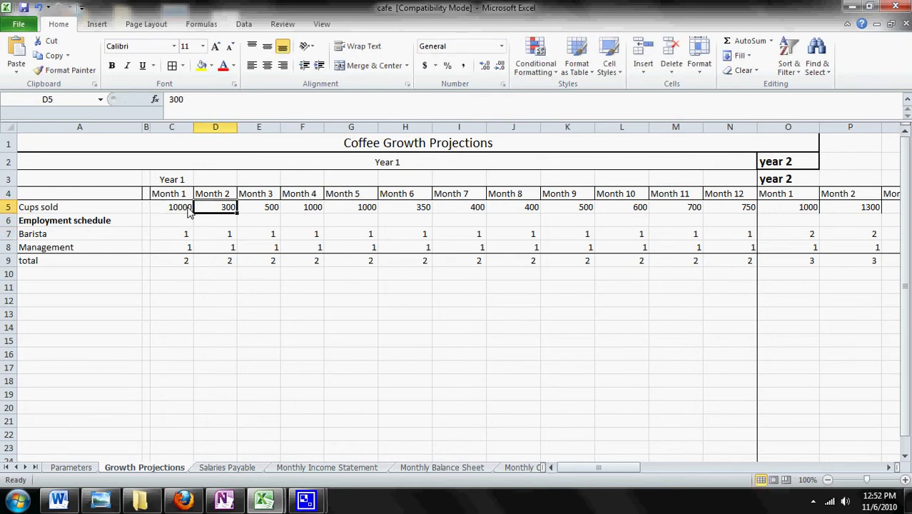
text(10000)
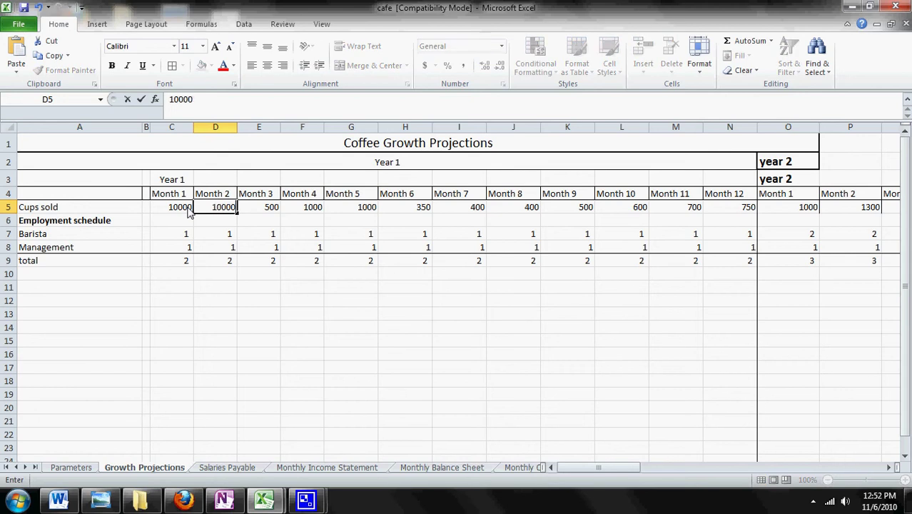
key(Tab)
Set the barista count to 3 for Months 1 and 2
click(187, 235)
text(3)
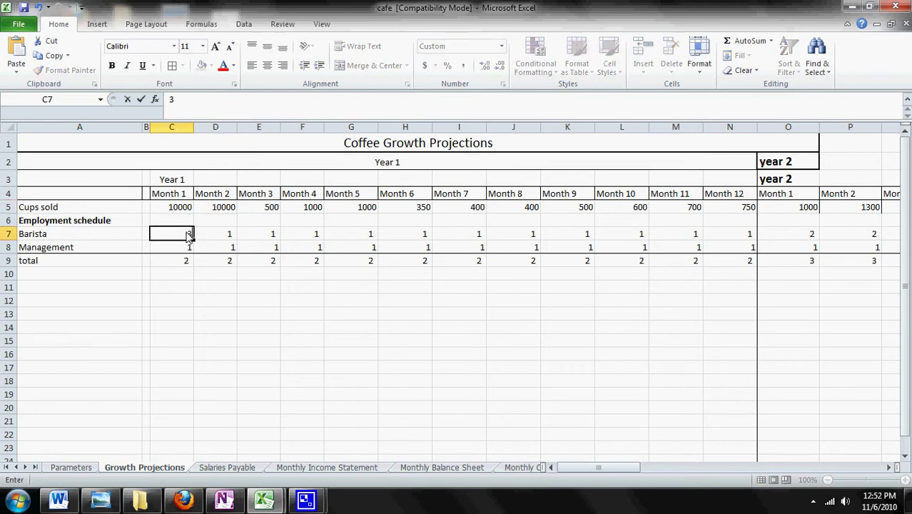
key(Tab)
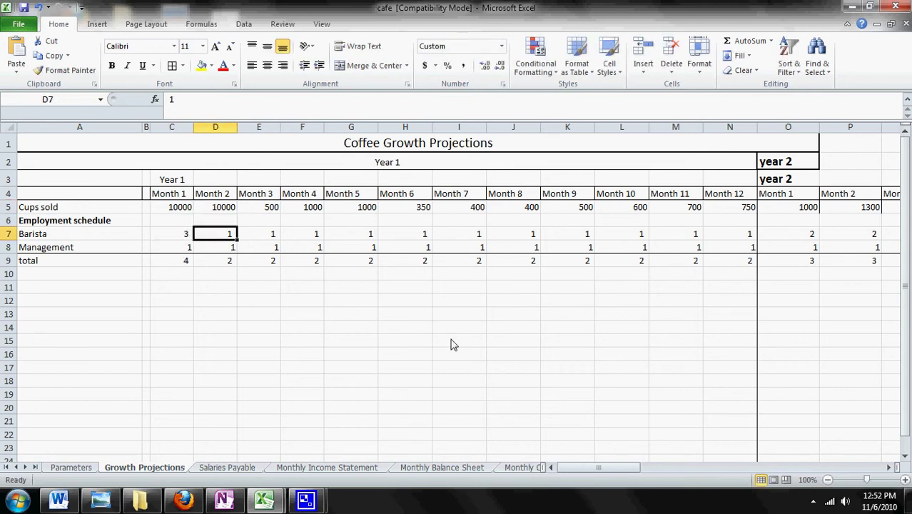
text(3)
key(Tab)
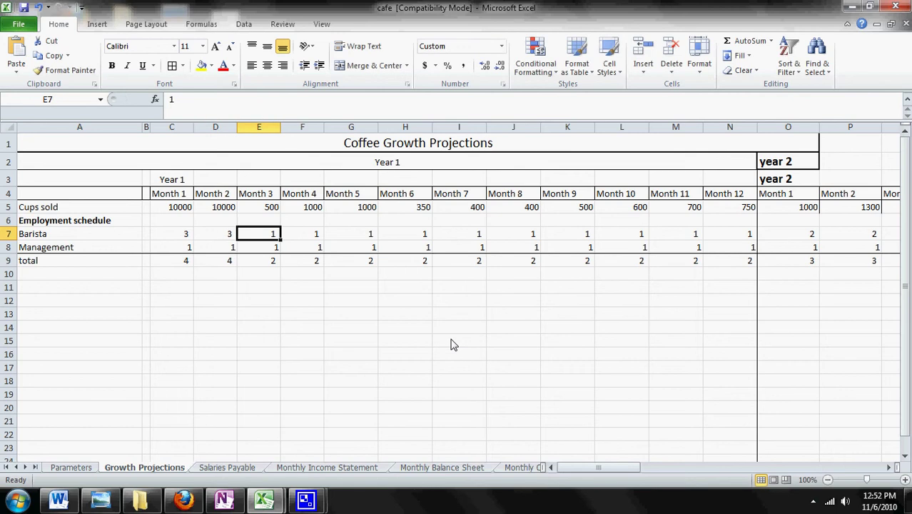
Check the Month 1 and 2 staff total formulas, now showing 4
click(179, 261)
click(219, 265)
click(178, 266)
click(214, 261)
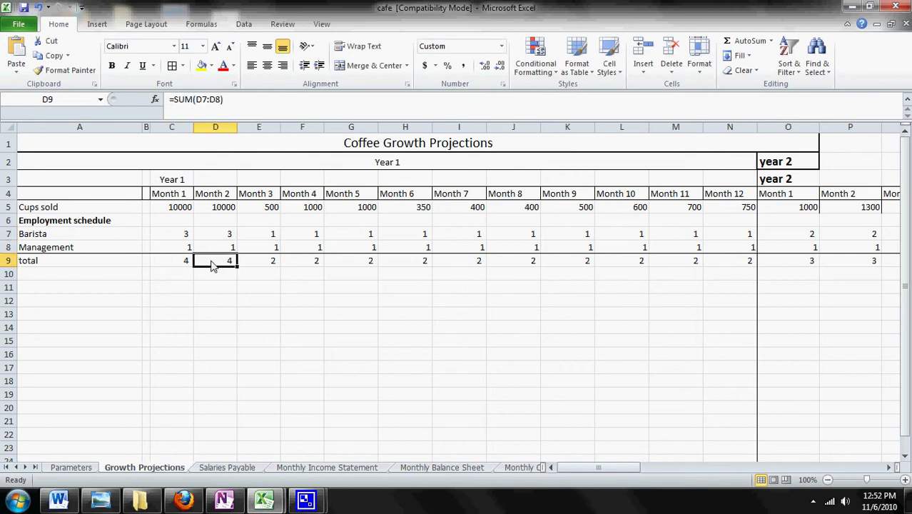
Inspect the Month 1 and 2 barista salary formulas on Salaries Payable
click(242, 467)
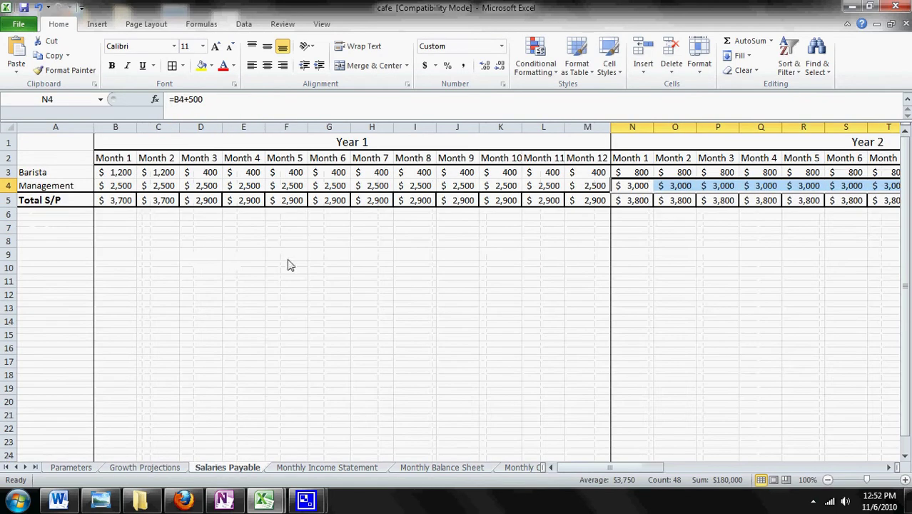
click(637, 466)
click(112, 176)
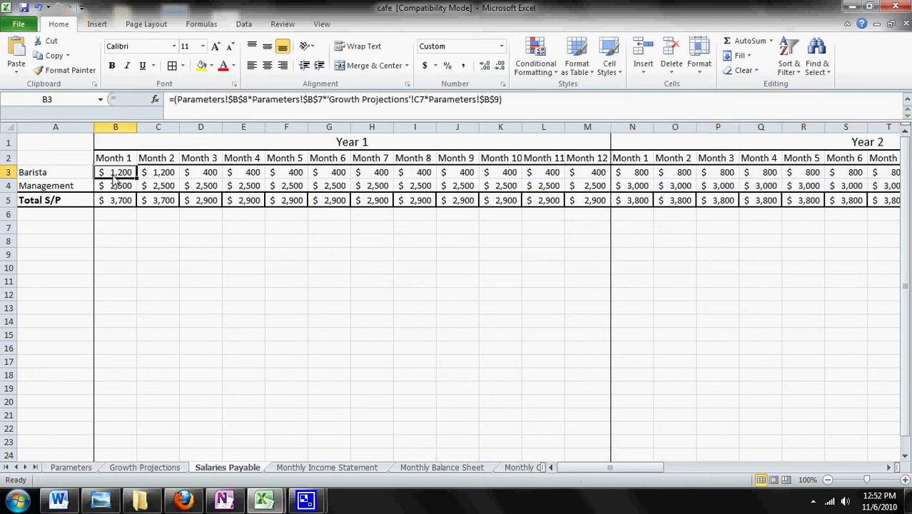
click(155, 178)
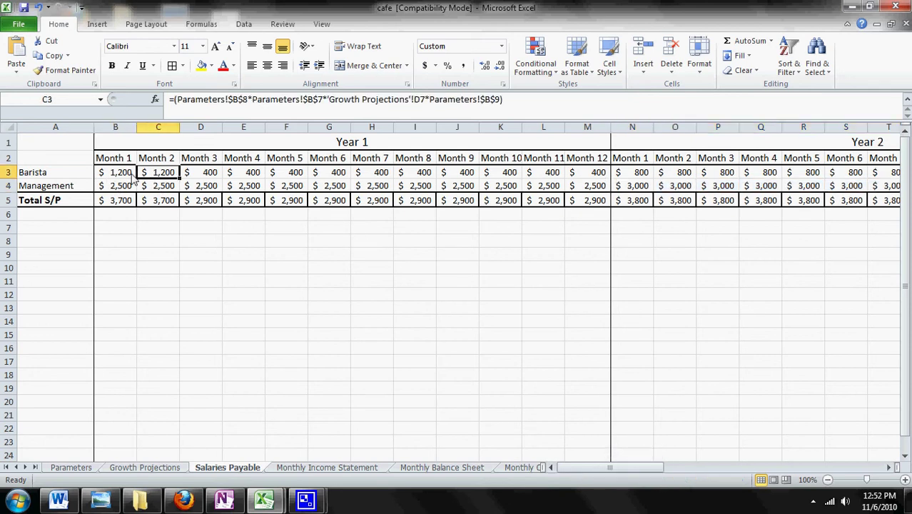
key(Left)
click(163, 177)
Reset the Month 1 and 2 barista counts on Growth Projections to 1
click(175, 466)
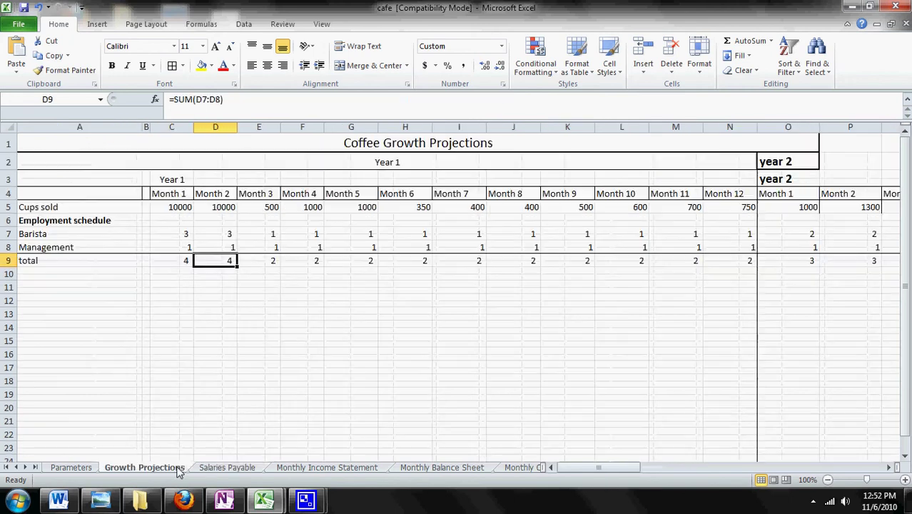
click(186, 236)
text(1)
click(215, 237)
text(1)
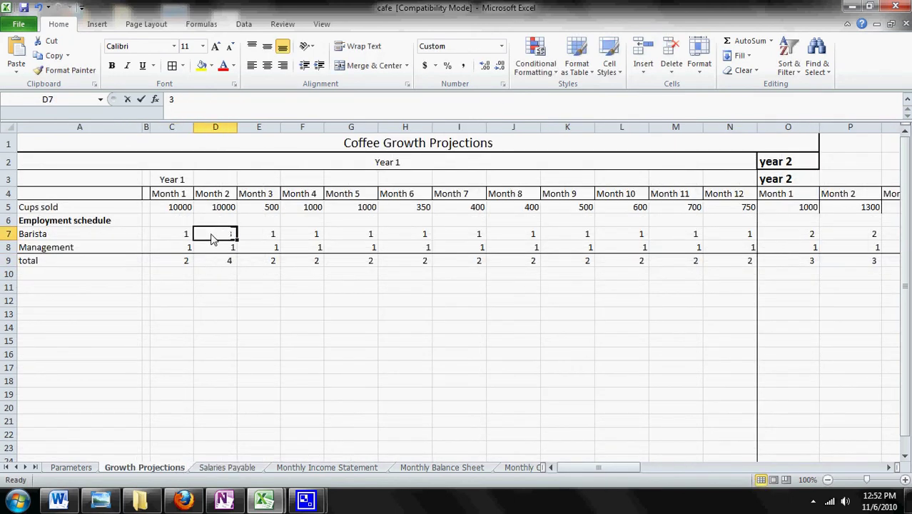
click(273, 300)
Confirm Salaries Payable shows $400 barista salaries for Months 1 and 2
click(242, 467)
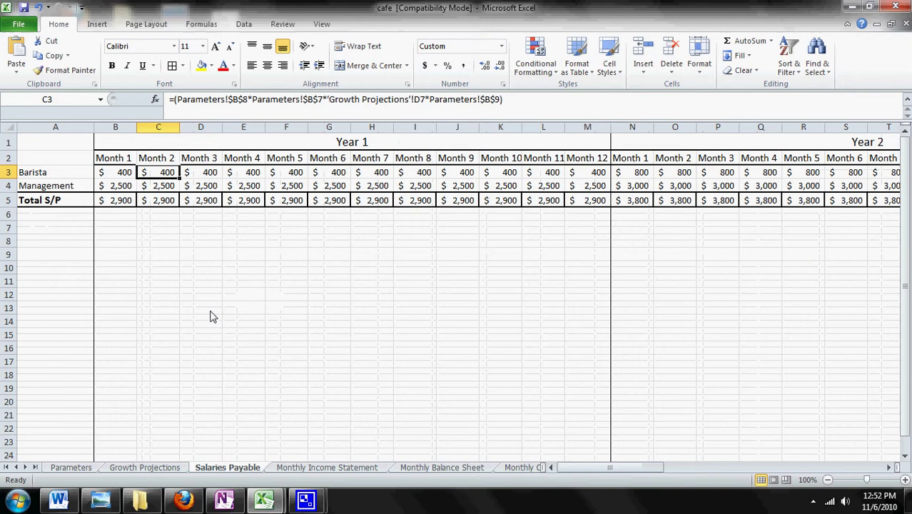
click(123, 177)
click(152, 177)
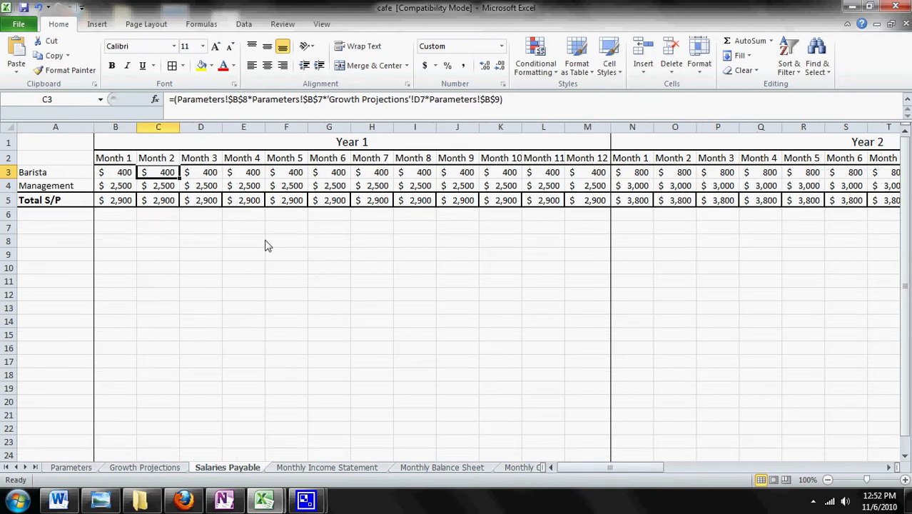
Check the income statement's 2900 salaries payable links to Salaries Payable, then select the Cups sold row
click(345, 467)
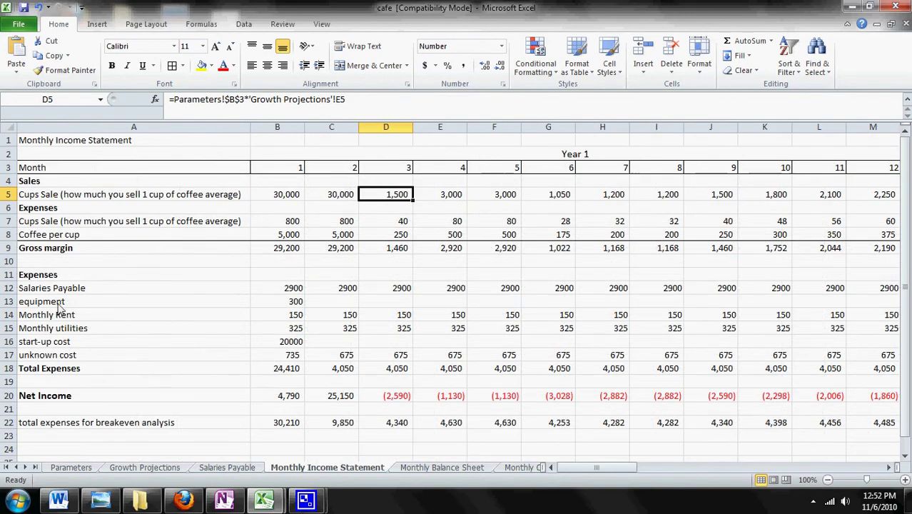
click(295, 291)
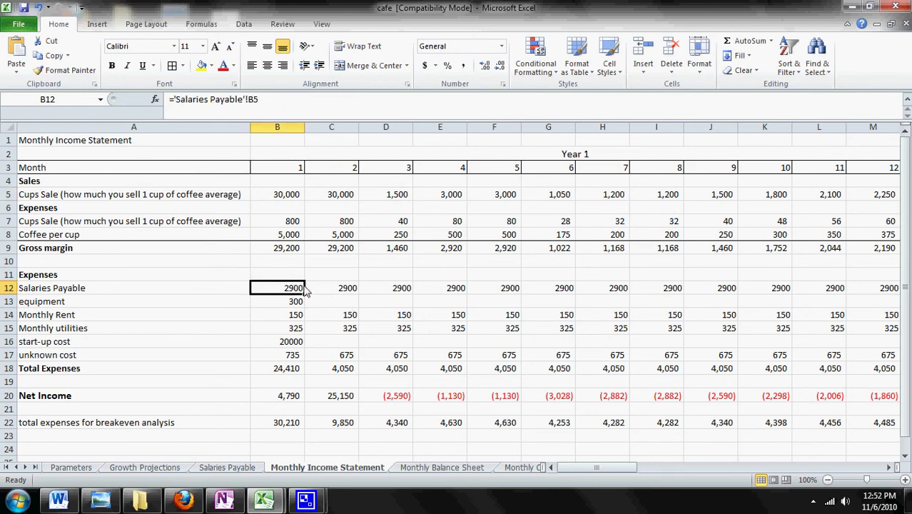
click(177, 469)
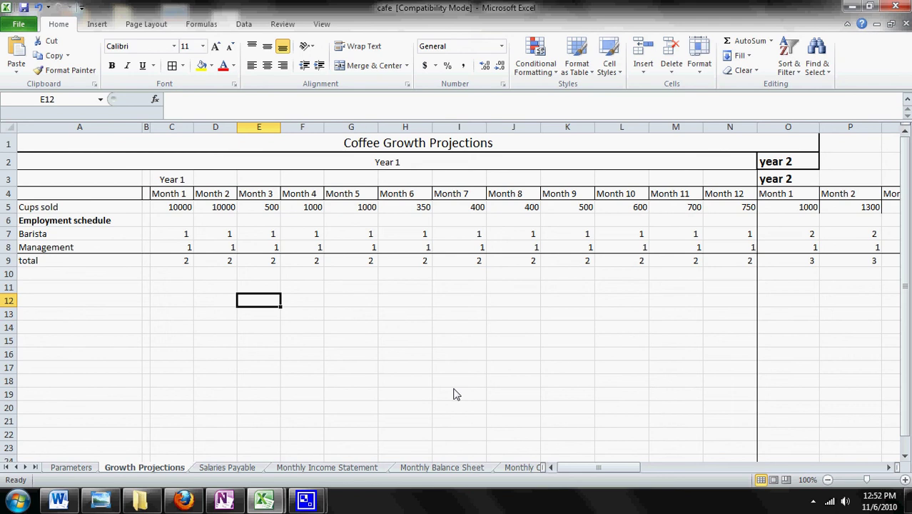
click(90, 212)
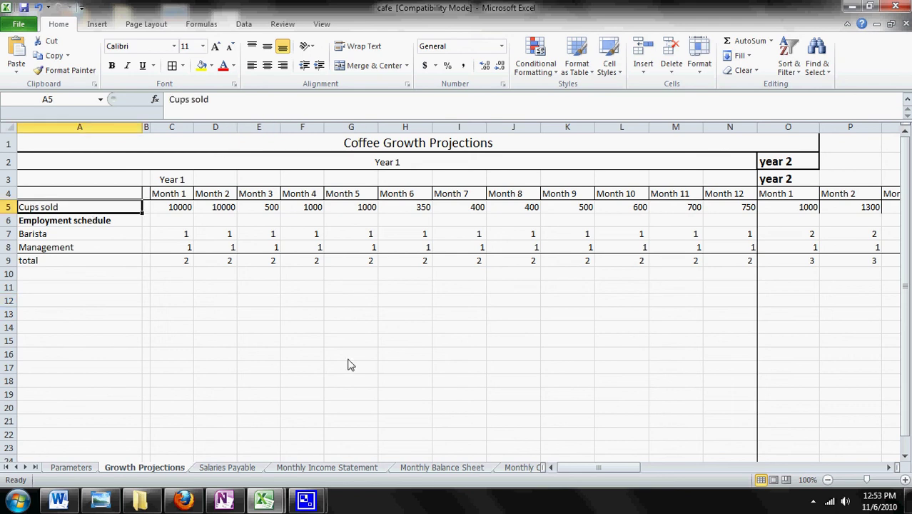